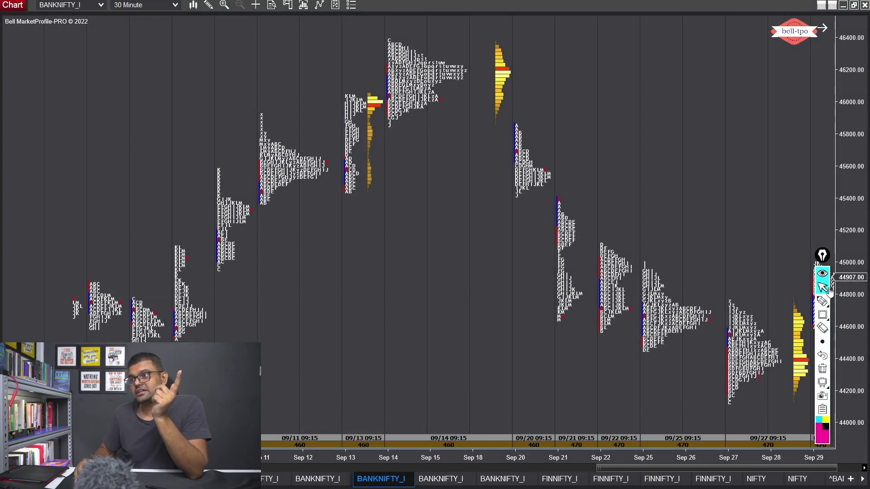
Switch from the 30-minute market profile to the BANKNIFTY_I 3 Minute VSA chart tab.
{"action": "left_click", "coordinate": [447, 479]}
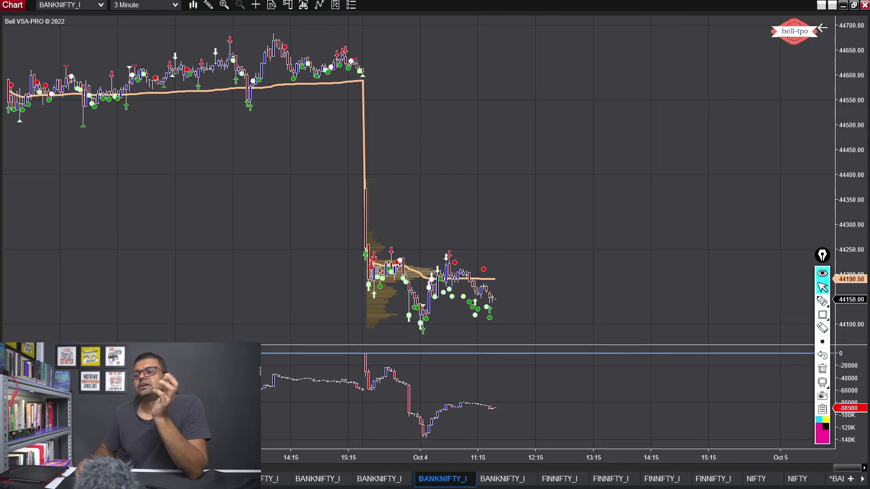
Widen and pan the bars to the Oct 4 session, then stretch the price scale to enlarge candles.
{"action": "left_click_drag", "start_coordinate": [542, 459], "coordinate": [427, 458]}
{"action": "left_click_drag", "start_coordinate": [340, 204], "coordinate": [602, 217]}
{"action": "left_click_drag", "start_coordinate": [857, 236], "coordinate": [841, 142]}
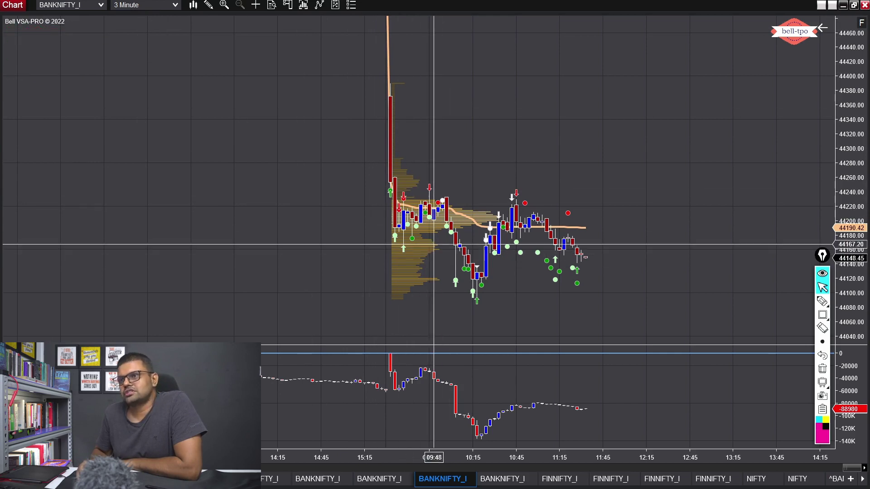
Sketch and clear trial pink pen strokes, leaving one pink line near 44220 across the opening candles.
{"action": "mouse_move", "coordinate": [823, 320]}
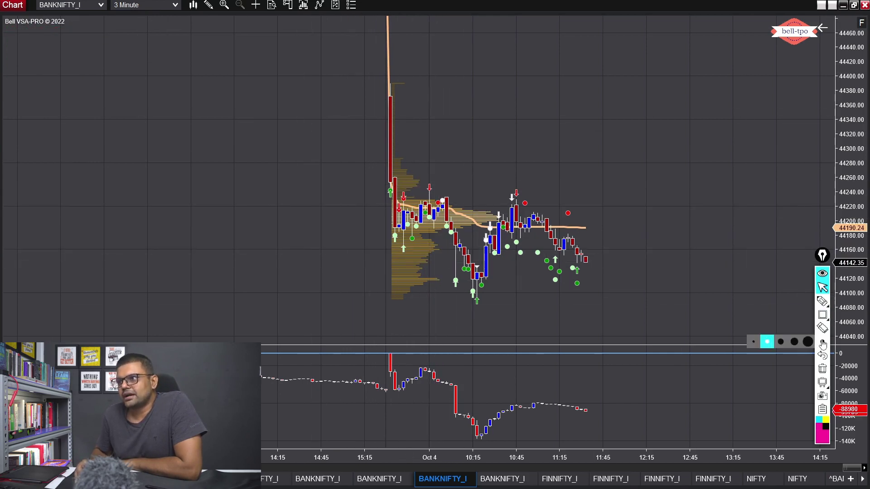
{"action": "left_click", "coordinate": [823, 303]}
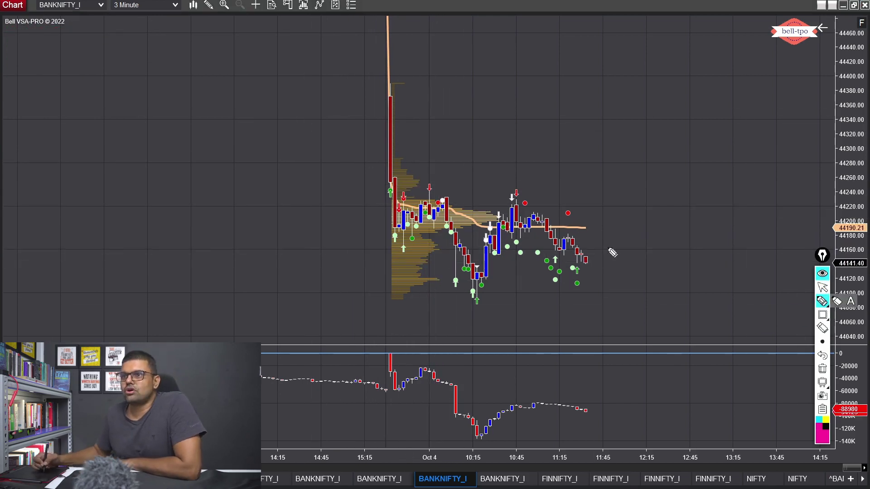
{"action": "mouse_move", "coordinate": [368, 138]}
{"action": "left_mouse_down"}
{"action": "mouse_move", "coordinate": [372, 243]}
{"action": "mouse_move", "coordinate": [413, 217]}
{"action": "left_mouse_up"}
{"action": "left_click", "coordinate": [822, 368]}
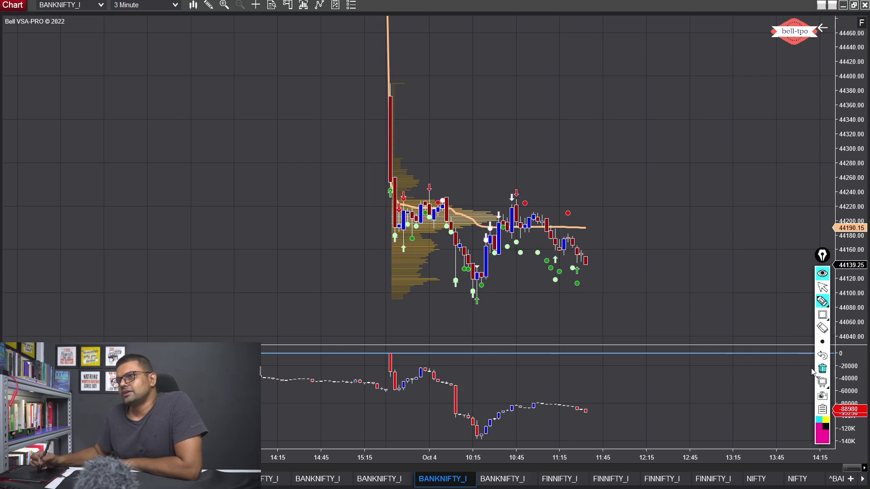
{"action": "left_click_drag", "start_coordinate": [410, 208], "coordinate": [428, 209]}
{"action": "left_click", "coordinate": [822, 368]}
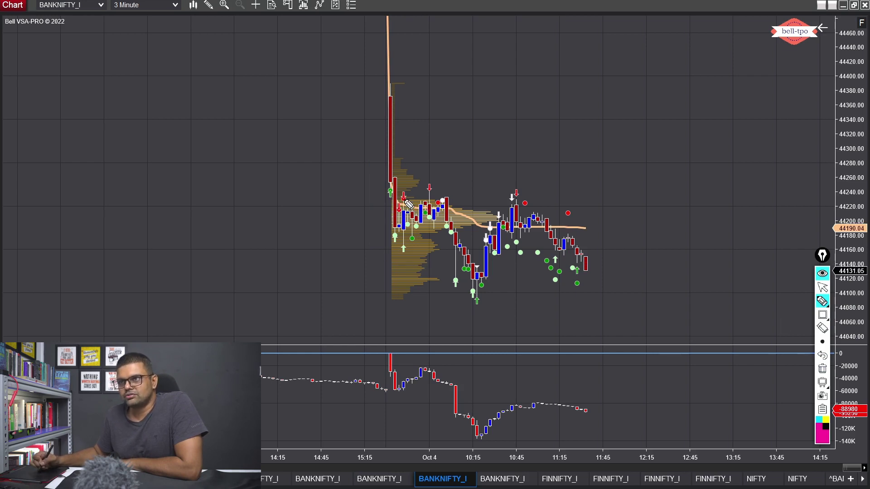
{"action": "left_click_drag", "start_coordinate": [398, 203], "coordinate": [439, 203]}
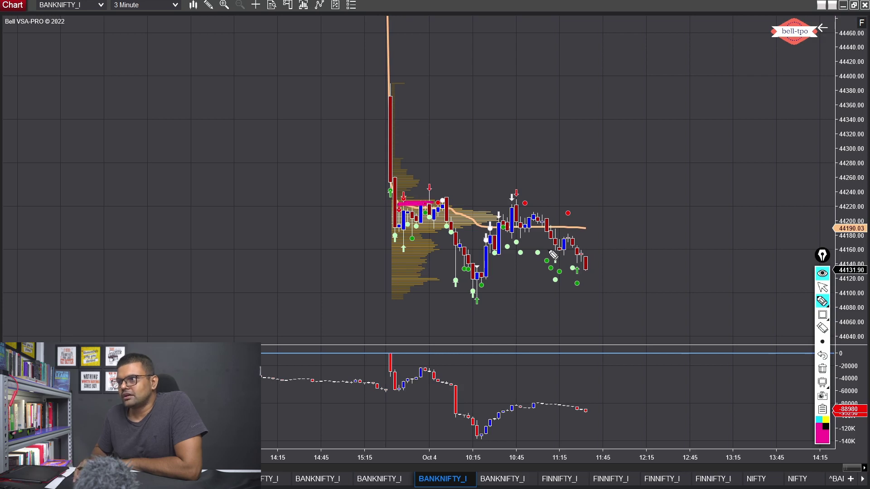
{"action": "left_click", "coordinate": [823, 289]}
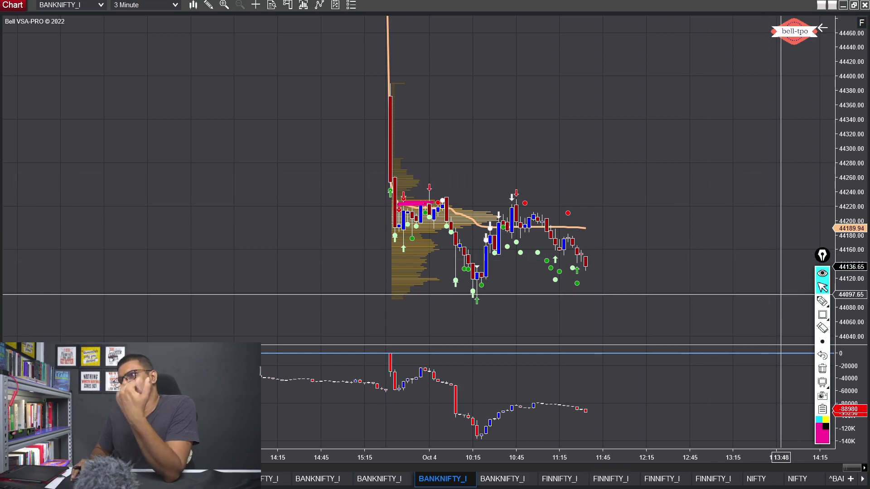
Draw a short pink pen mark near 44260, then bring up the Drawing Tools list.
{"action": "left_click", "coordinate": [822, 302]}
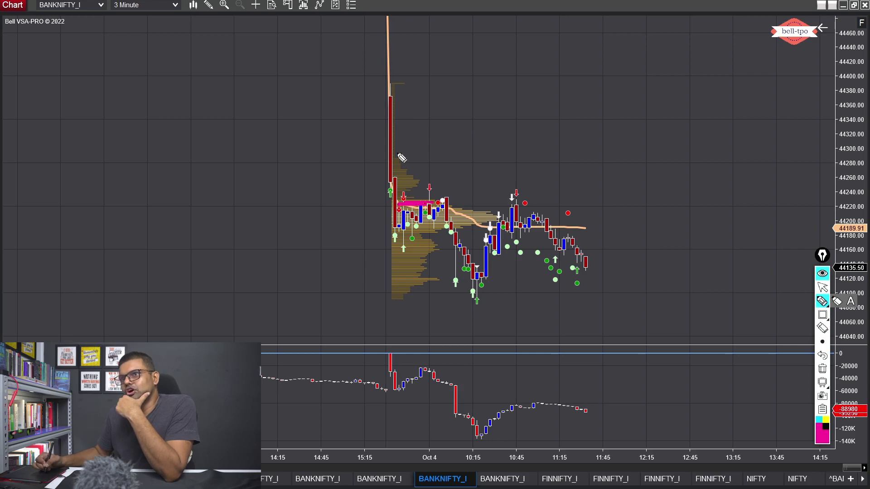
{"action": "left_click_drag", "start_coordinate": [401, 176], "coordinate": [420, 176]}
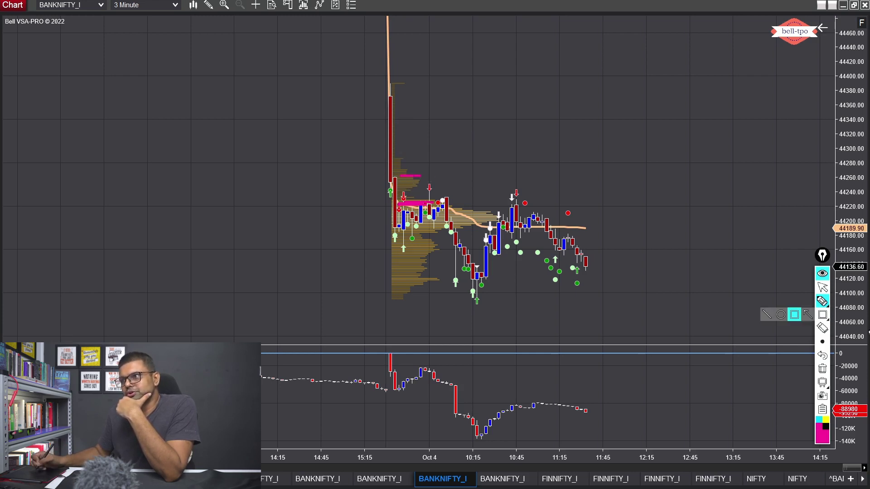
{"action": "left_click", "coordinate": [822, 287]}
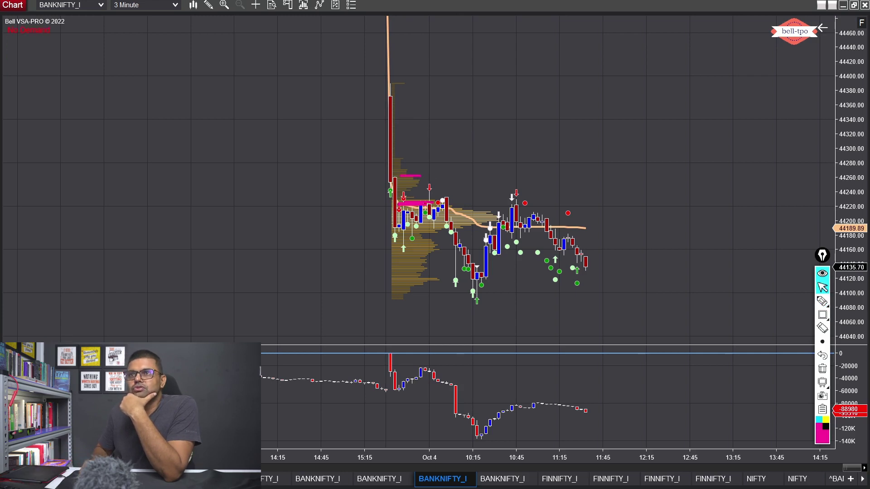
{"action": "left_click", "coordinate": [208, 5]}
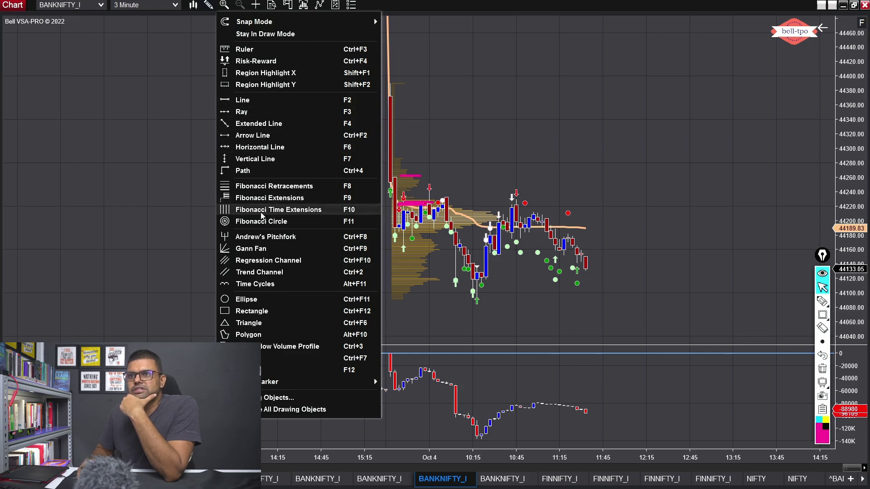
Draw a Fibonacci retracement from the 15:18 high at 44388.31 down to 44164.05.
{"action": "left_click", "coordinate": [627, 84]}
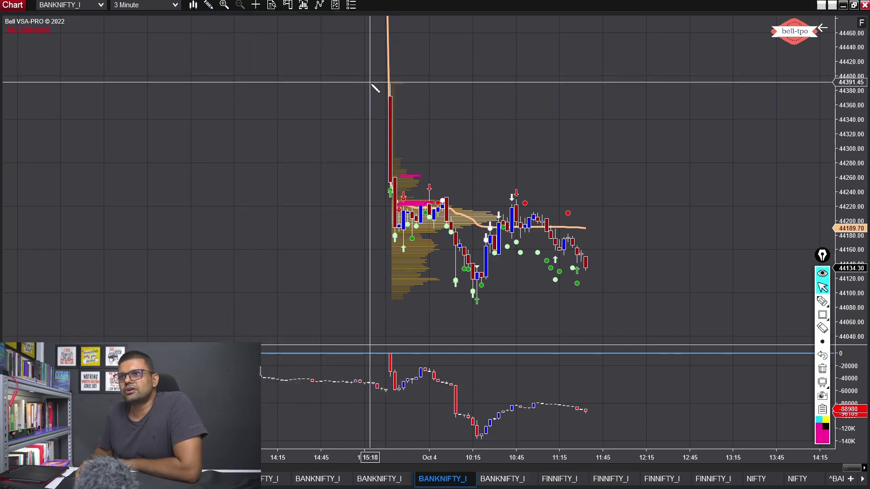
{"action": "mouse_move", "coordinate": [370, 85]}
{"action": "left_mouse_down"}
{"action": "mouse_move", "coordinate": [451, 227]}
{"action": "mouse_move", "coordinate": [448, 253]}
{"action": "mouse_move", "coordinate": [626, 247]}
{"action": "left_mouse_up"}
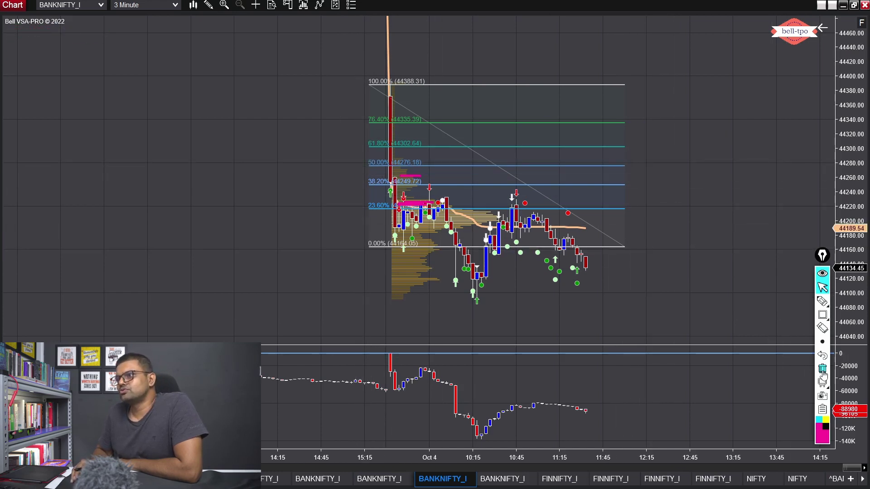
{"action": "left_click", "coordinate": [827, 320]}
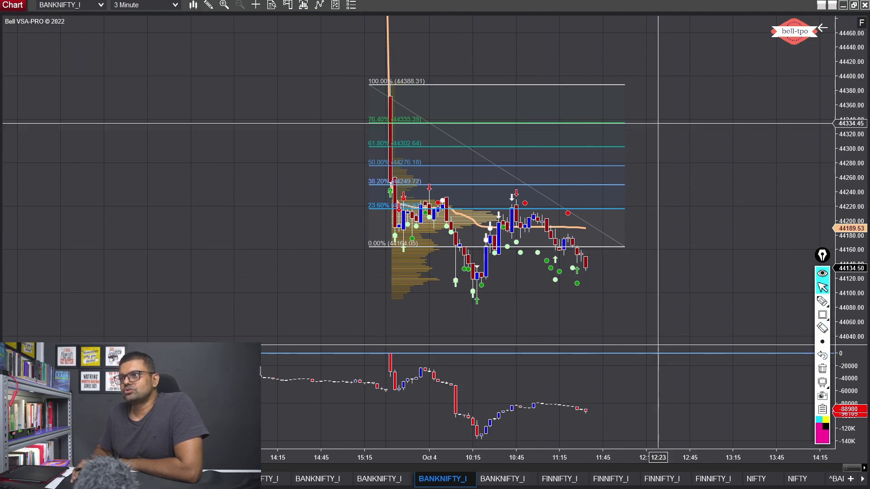
Mark pink targets at the 50% level and handwrite SL, then erase all pink pen marks.
{"action": "left_click", "coordinate": [823, 301]}
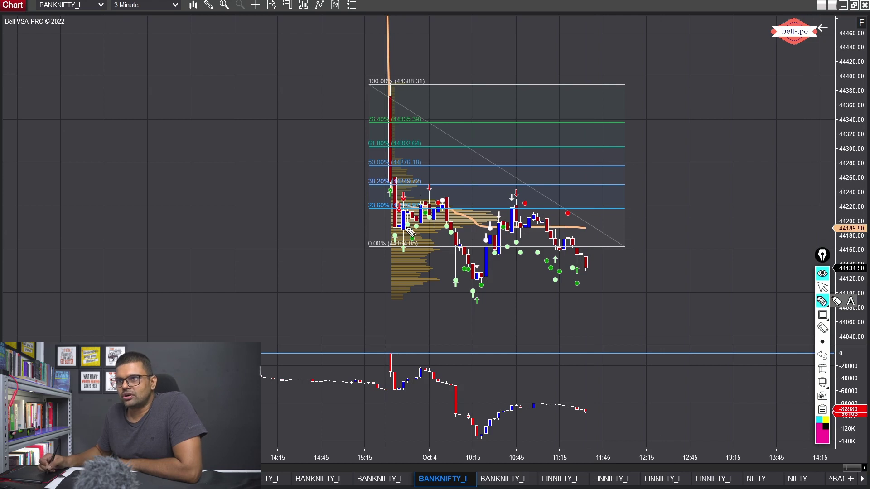
{"action": "left_click_drag", "start_coordinate": [405, 205], "coordinate": [421, 206]}
{"action": "left_click_drag", "start_coordinate": [650, 170], "coordinate": [653, 170]}
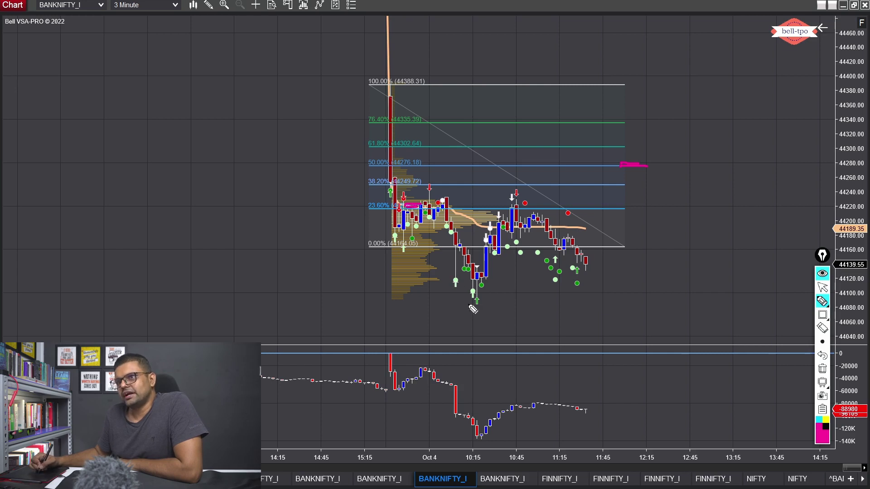
{"action": "left_click_drag", "start_coordinate": [305, 291], "coordinate": [296, 307]}
{"action": "left_click_drag", "start_coordinate": [313, 290], "coordinate": [320, 304]}
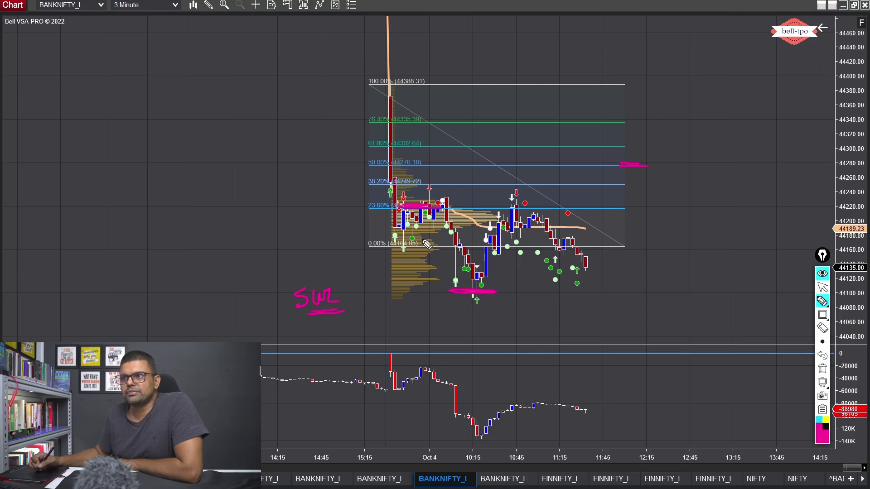
{"action": "left_click", "coordinate": [822, 369]}
Select the Fibonacci retracement and delete it from the chart.
{"action": "left_click", "coordinate": [822, 287]}
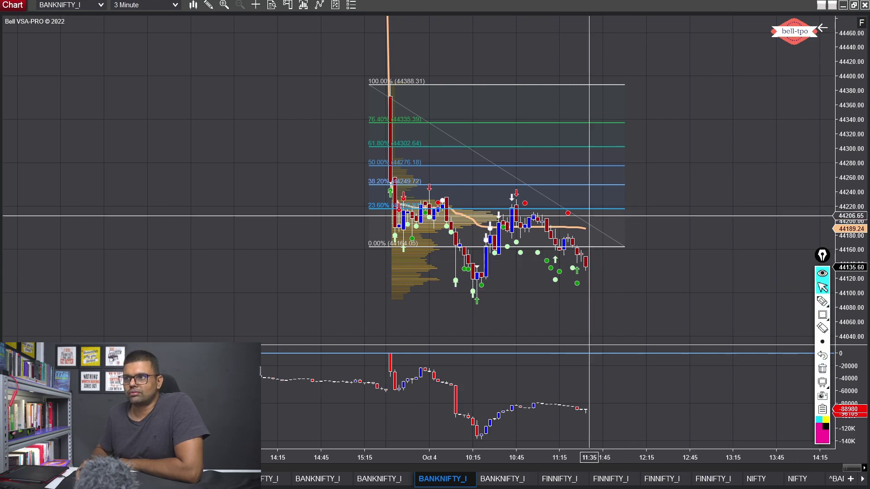
{"action": "left_click", "coordinate": [457, 140]}
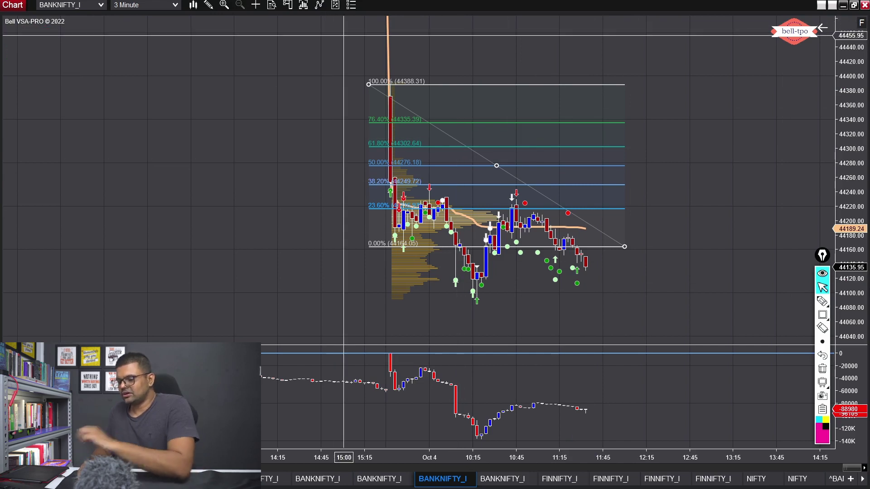
{"action": "key", "text": "Delete"}
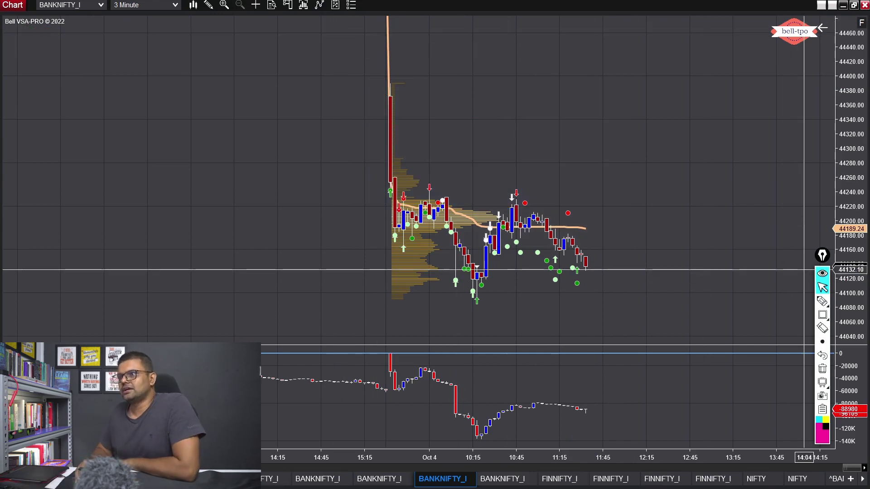
Draw a pink horizontal line and an X near the latest price, then erase them.
{"action": "mouse_move", "coordinate": [823, 315]}
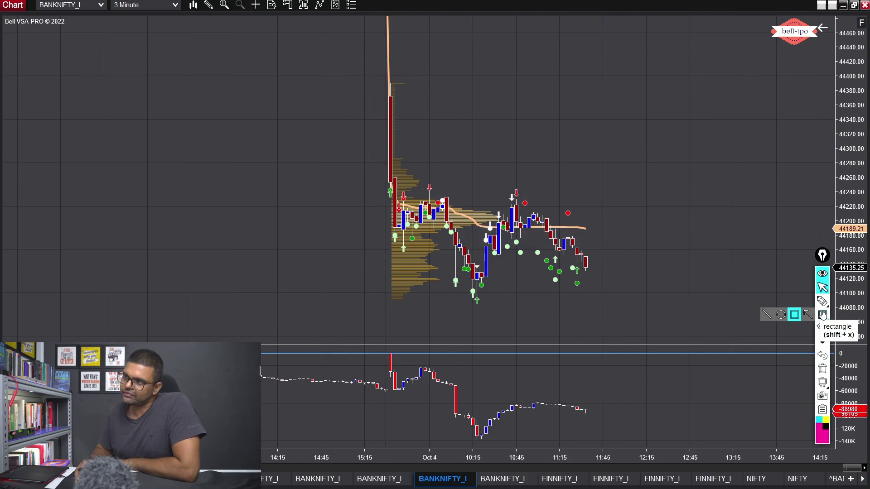
{"action": "left_click", "coordinate": [822, 302]}
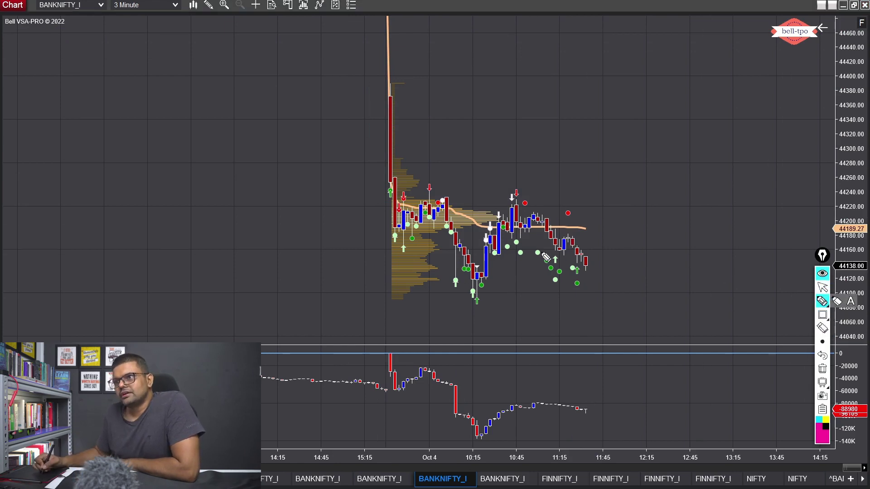
{"action": "left_click_drag", "start_coordinate": [527, 226], "coordinate": [587, 226]}
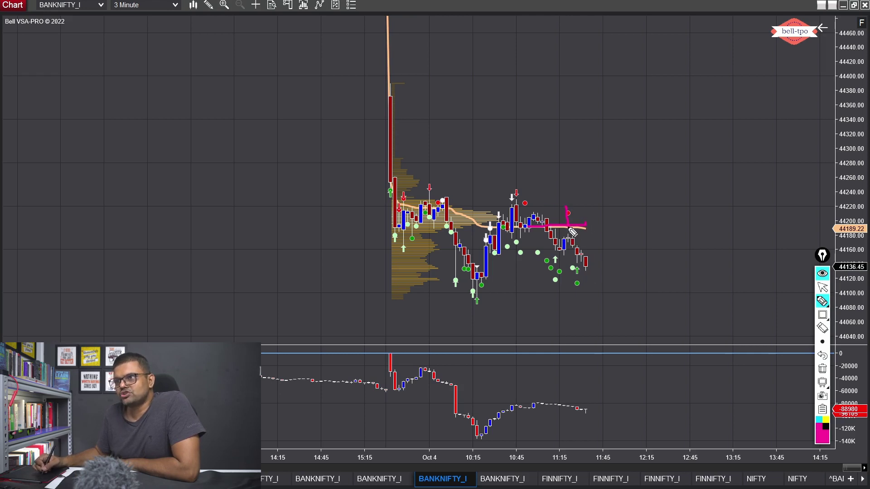
{"action": "left_click_drag", "start_coordinate": [578, 188], "coordinate": [585, 200]}
{"action": "left_click_drag", "start_coordinate": [585, 187], "coordinate": [578, 199]}
{"action": "left_click", "coordinate": [821, 368]}
Redraw a pink level near 44190 with a circle, dip-and-bounce sketch and steep downward projection.
{"action": "left_click", "coordinate": [822, 315]}
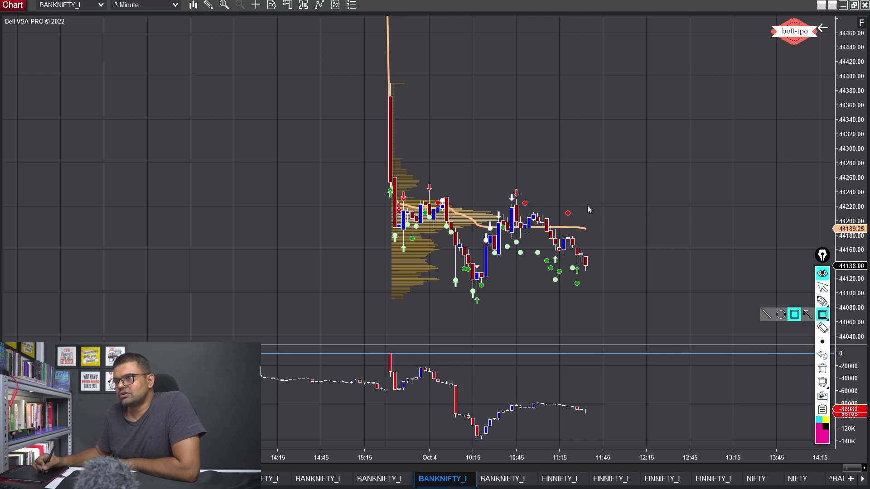
{"action": "left_click_drag", "start_coordinate": [544, 225], "coordinate": [649, 227]}
{"action": "left_click_drag", "start_coordinate": [574, 222], "coordinate": [588, 210]}
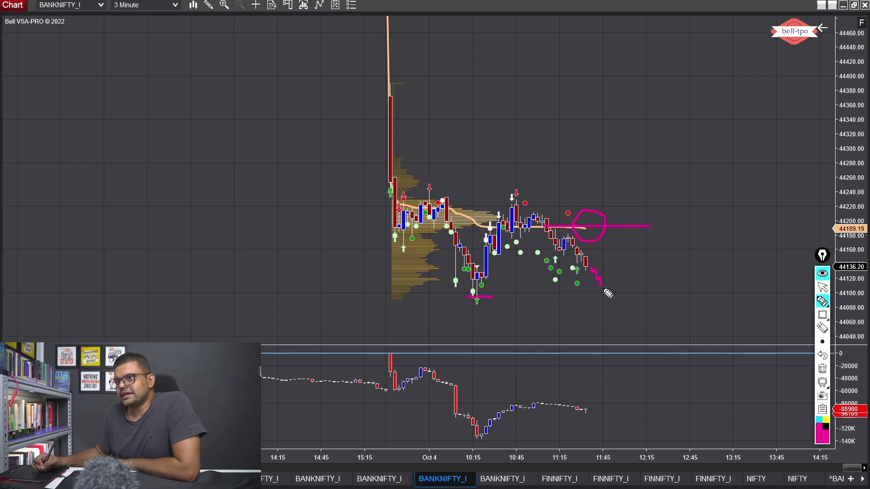
{"action": "mouse_move", "coordinate": [620, 289]}
{"action": "left_mouse_down"}
{"action": "mouse_move", "coordinate": [629, 264]}
{"action": "mouse_move", "coordinate": [663, 260]}
{"action": "left_mouse_up"}
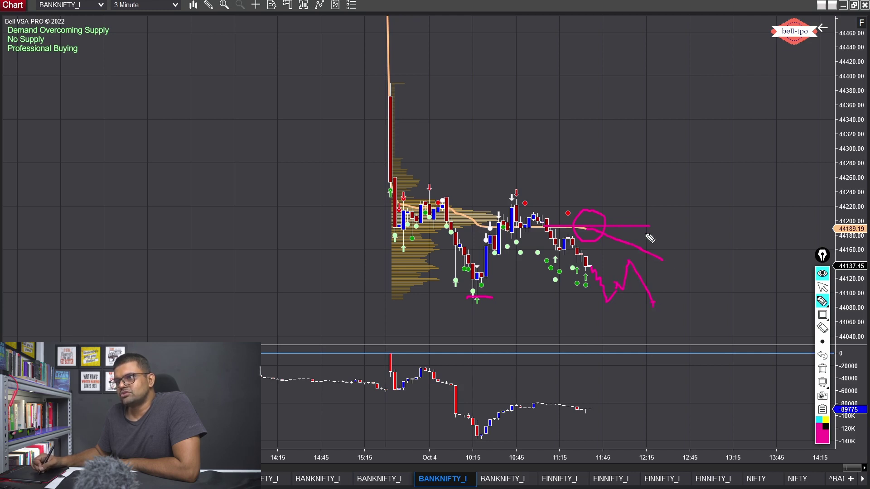
{"action": "left_click_drag", "start_coordinate": [645, 230], "coordinate": [633, 241]}
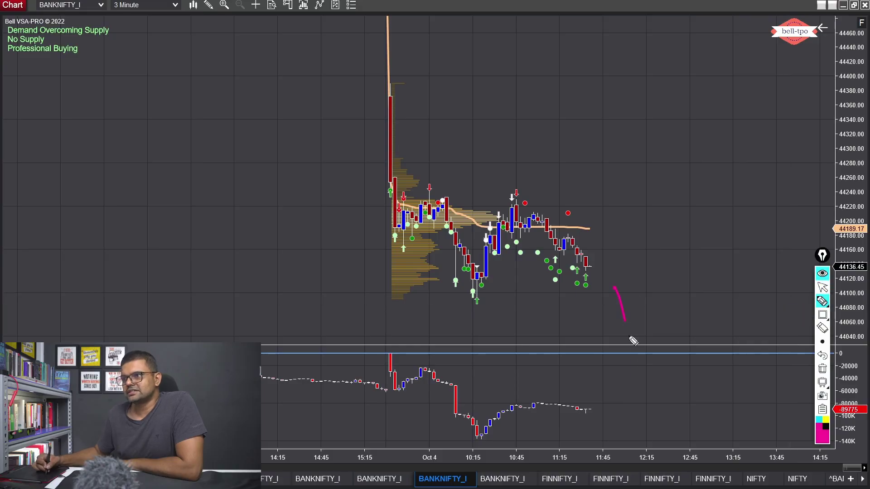
{"action": "left_click_drag", "start_coordinate": [629, 337], "coordinate": [649, 424]}
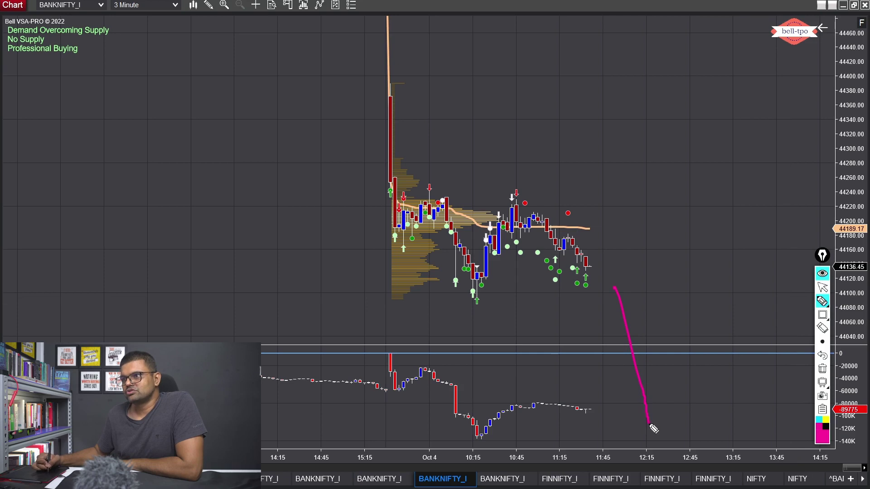
Add falling pink projection strokes, then clear all pen drawings with the trash icon.
{"action": "mouse_move", "coordinate": [589, 230]}
{"action": "left_mouse_down"}
{"action": "mouse_move", "coordinate": [718, 267]}
{"action": "mouse_move", "coordinate": [688, 339]}
{"action": "left_mouse_up"}
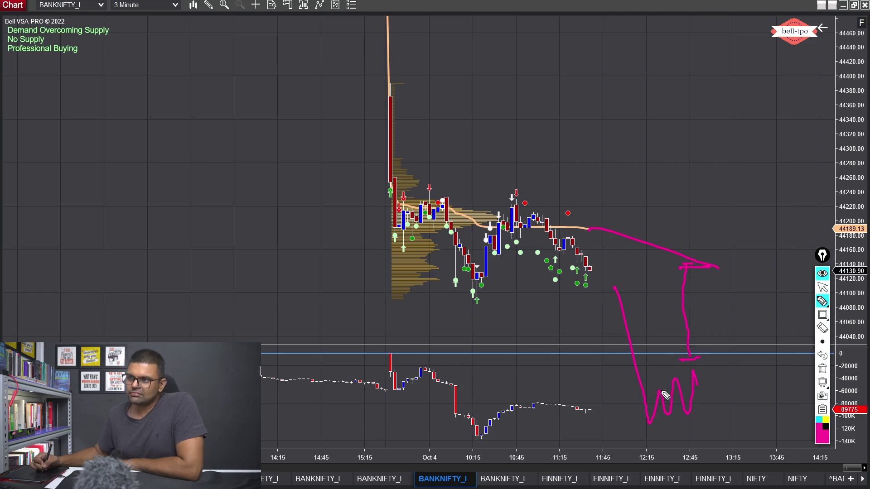
{"action": "left_click_drag", "start_coordinate": [654, 373], "coordinate": [684, 380]}
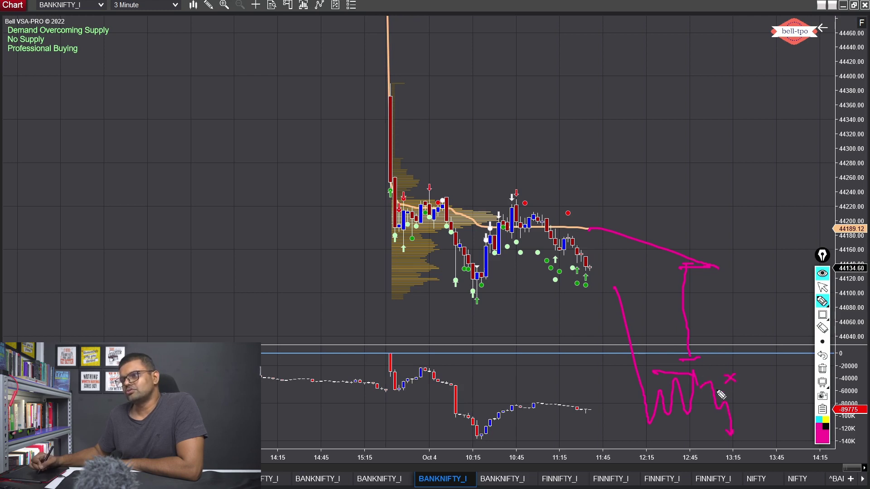
{"action": "left_click", "coordinate": [822, 368]}
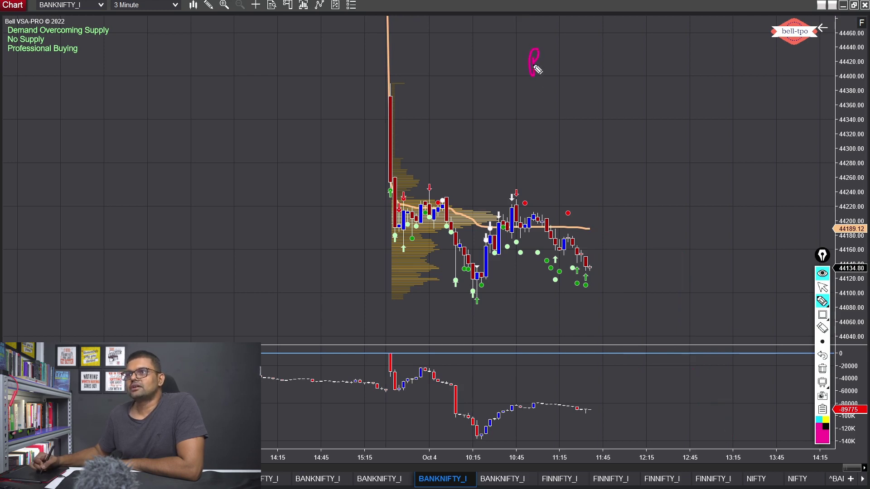
Handwrite pink notes 'BeSS → 0' and 'Rollin' with arrows near the top of the chart.
{"action": "left_click_drag", "start_coordinate": [531, 38], "coordinate": [540, 38]}
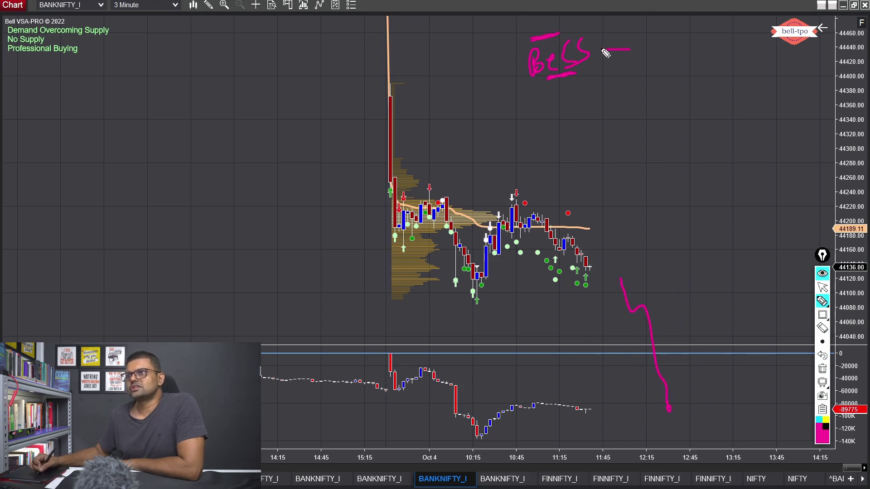
{"action": "left_click_drag", "start_coordinate": [633, 60], "coordinate": [632, 55]}
{"action": "left_click_drag", "start_coordinate": [690, 107], "coordinate": [685, 136]}
{"action": "left_click_drag", "start_coordinate": [730, 120], "coordinate": [757, 131]}
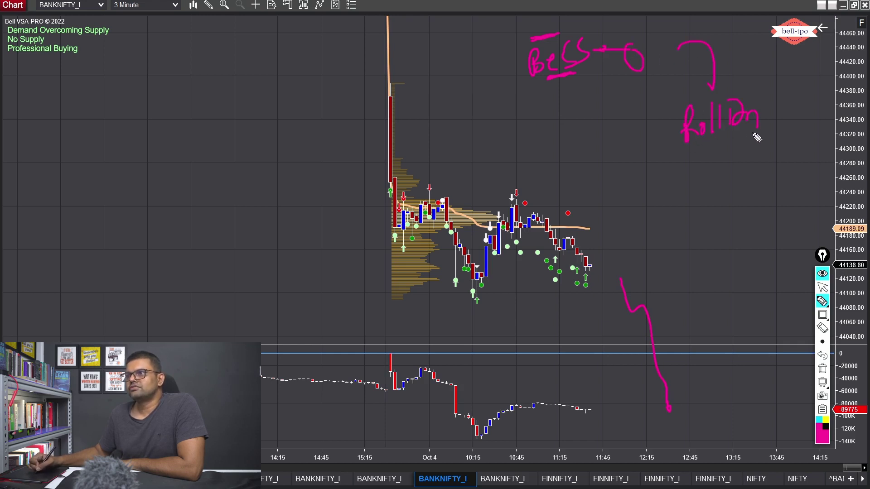